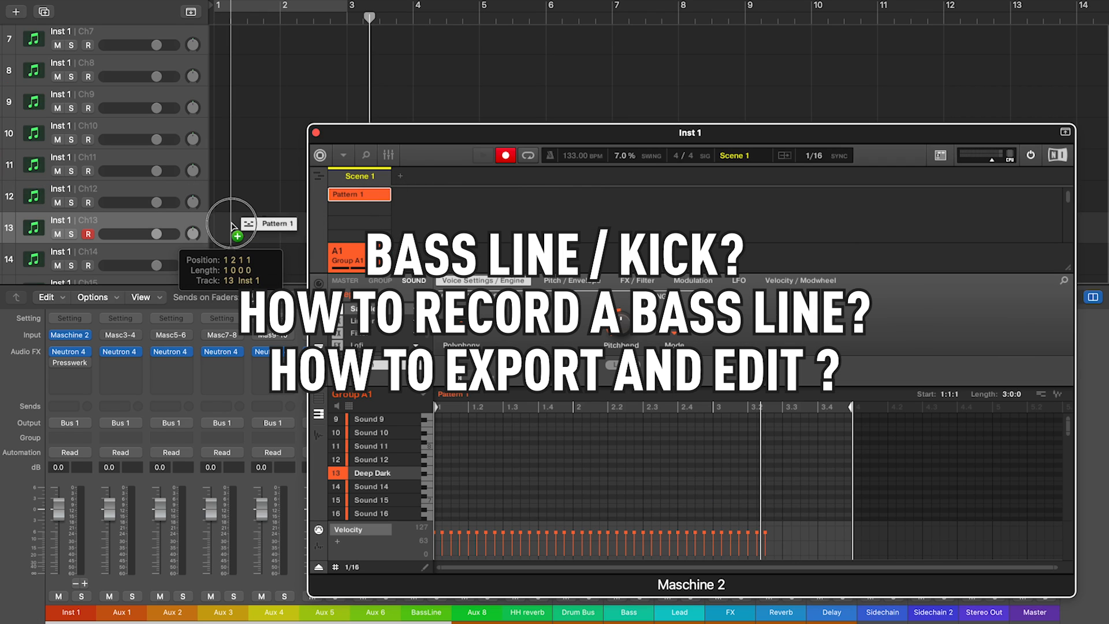
- Place Pattern 1 at bar 1 on track 13 and open the new region in the piano roll
left_click_drag(232, 225, 220, 225)
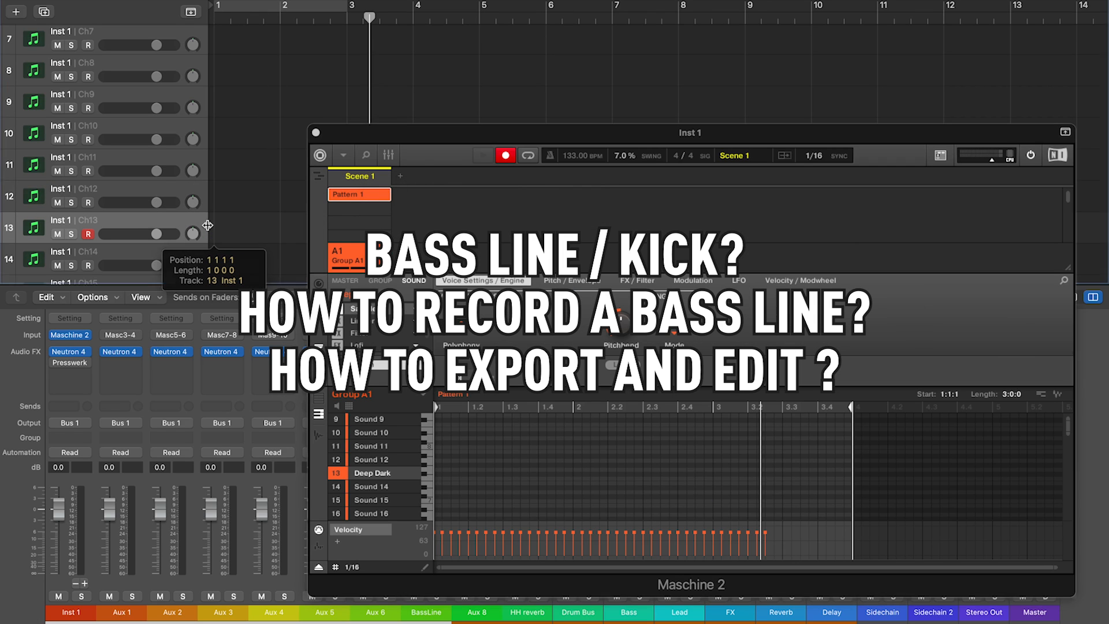
left_click(317, 134)
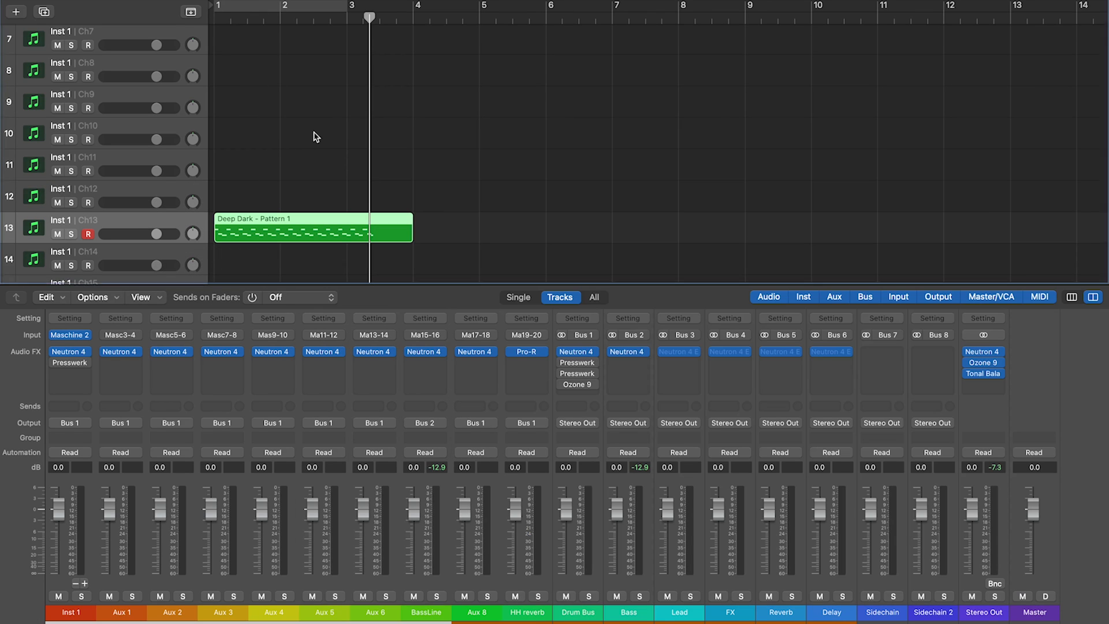
double_click(277, 236)
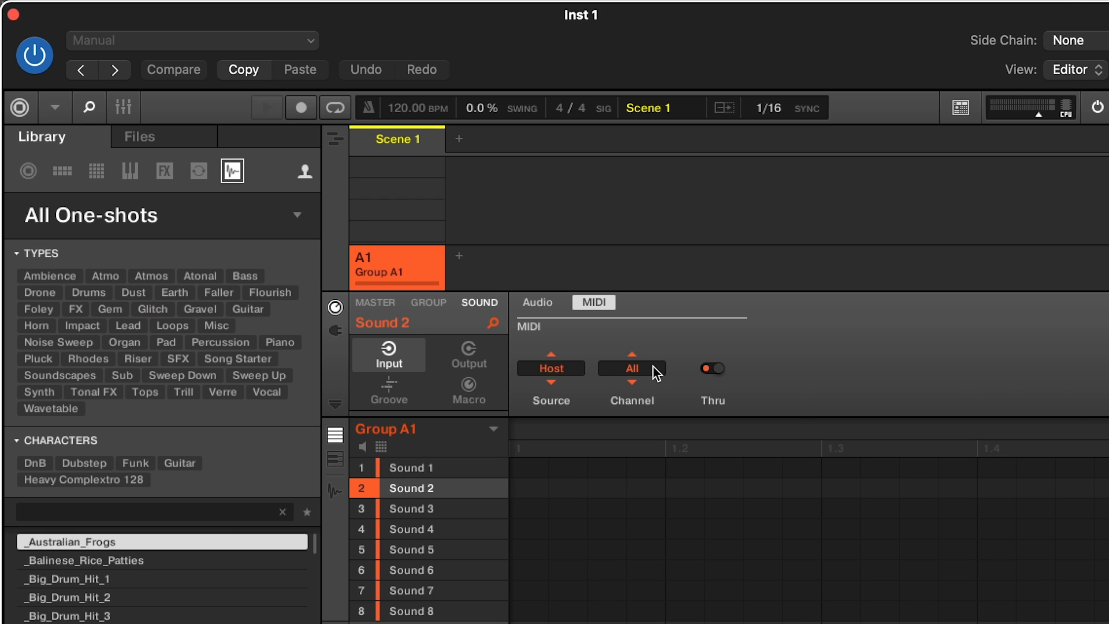
- Assign a specific MIDI input channel to Sound 2 and another to Sound 3 in Group A1
left_click(654, 367)
left_click(717, 391)
key("Down")
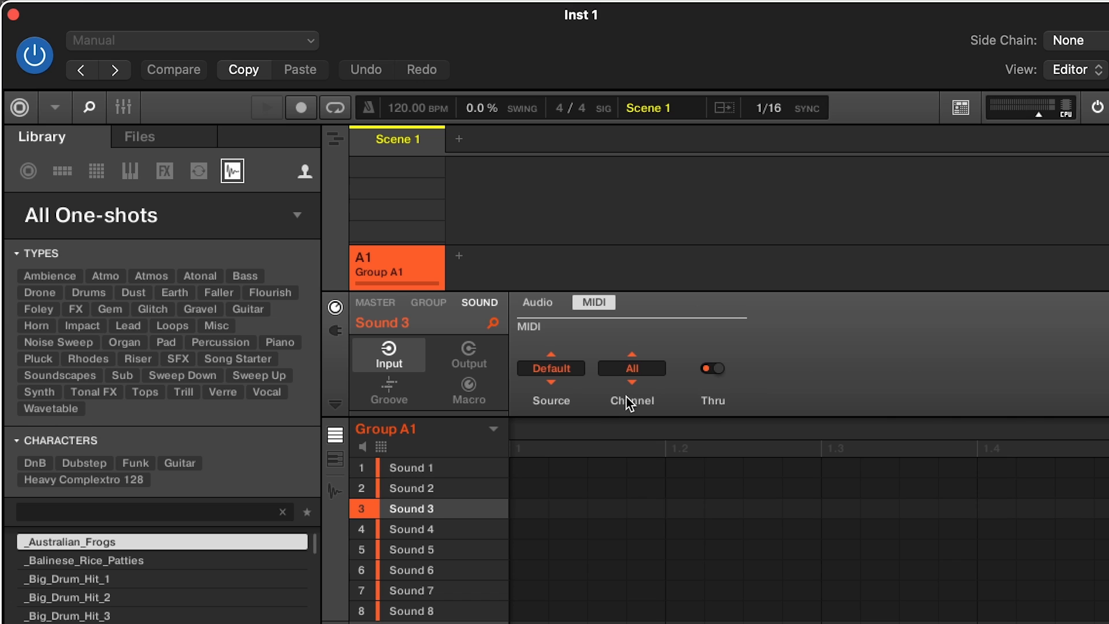
left_click(639, 374)
left_click(705, 417)
key("Down")
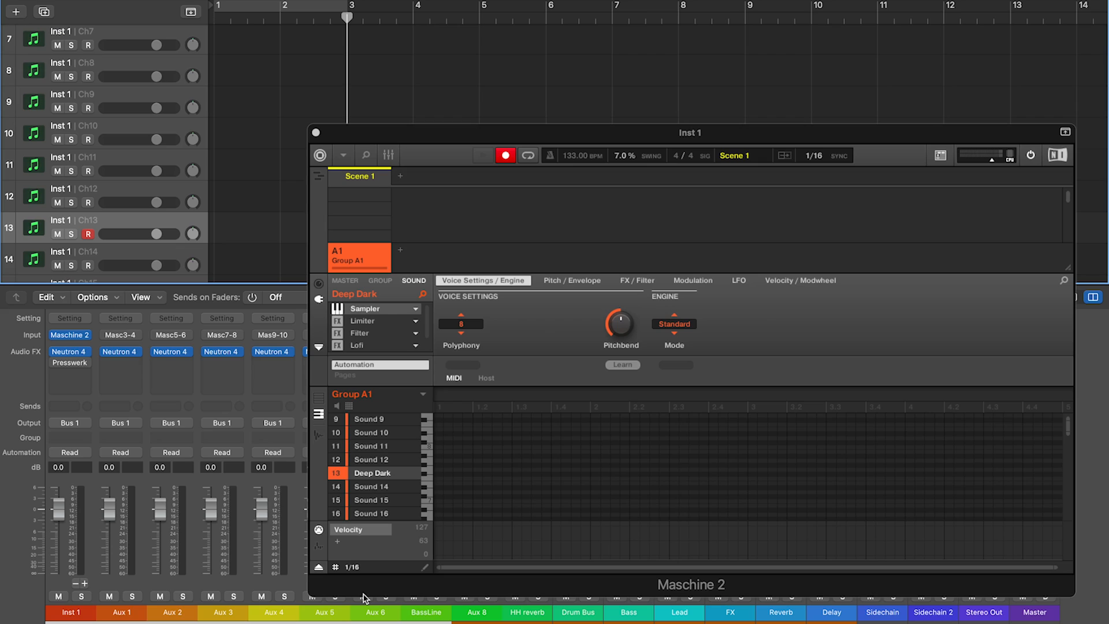
- Record the Deep Dark bass line from bar 1 and place the resulting pattern at bar 1 on track 13
key("Return")
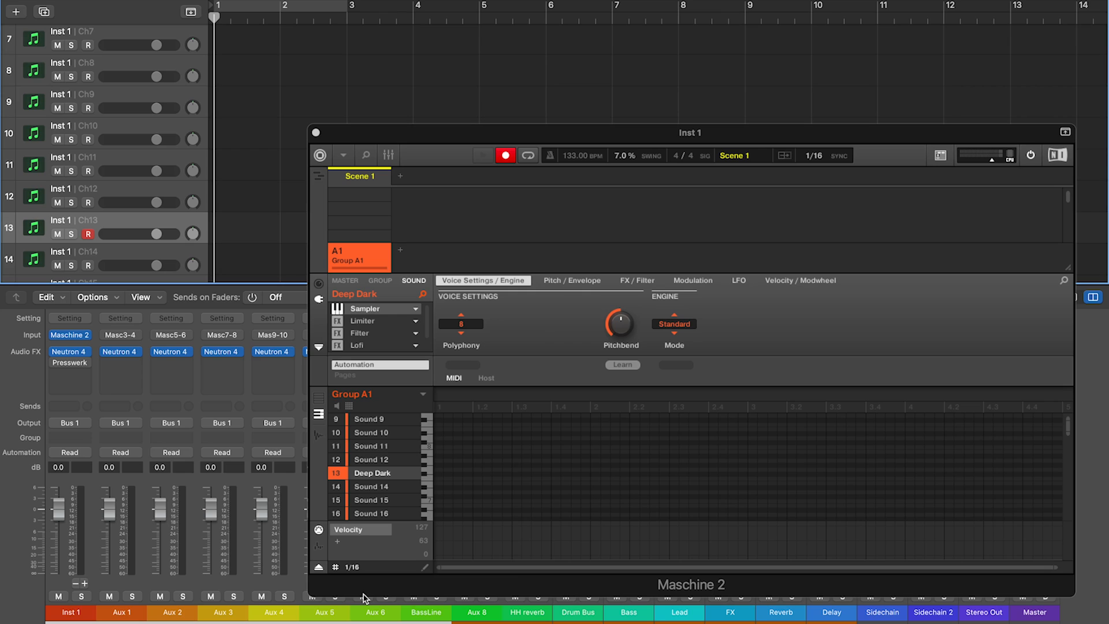
key("space")
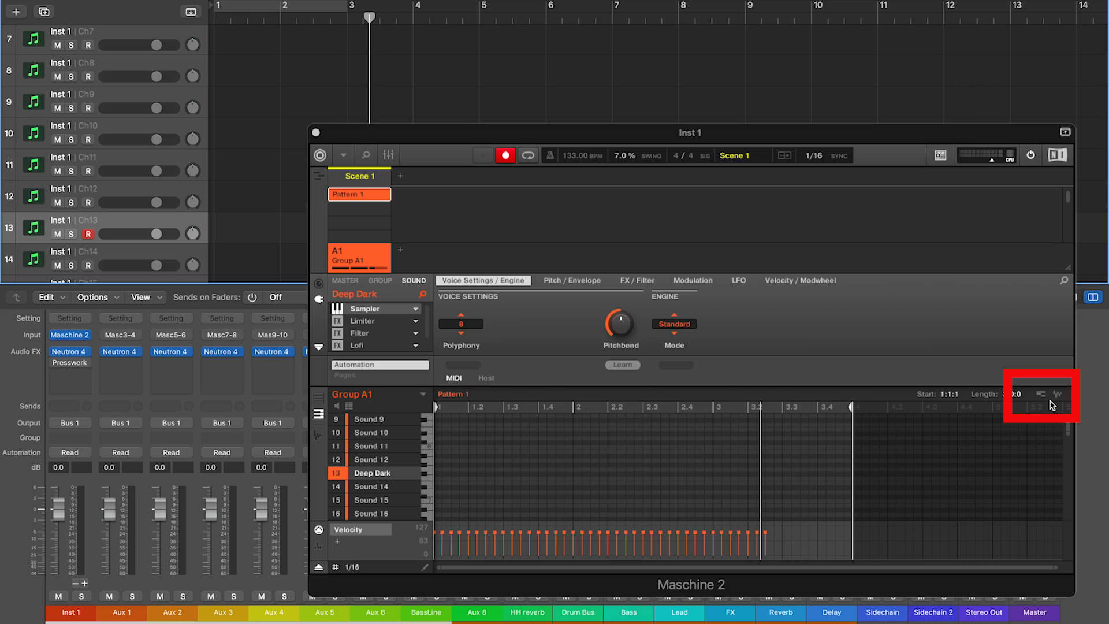
left_click_drag(1045, 397, 207, 225)
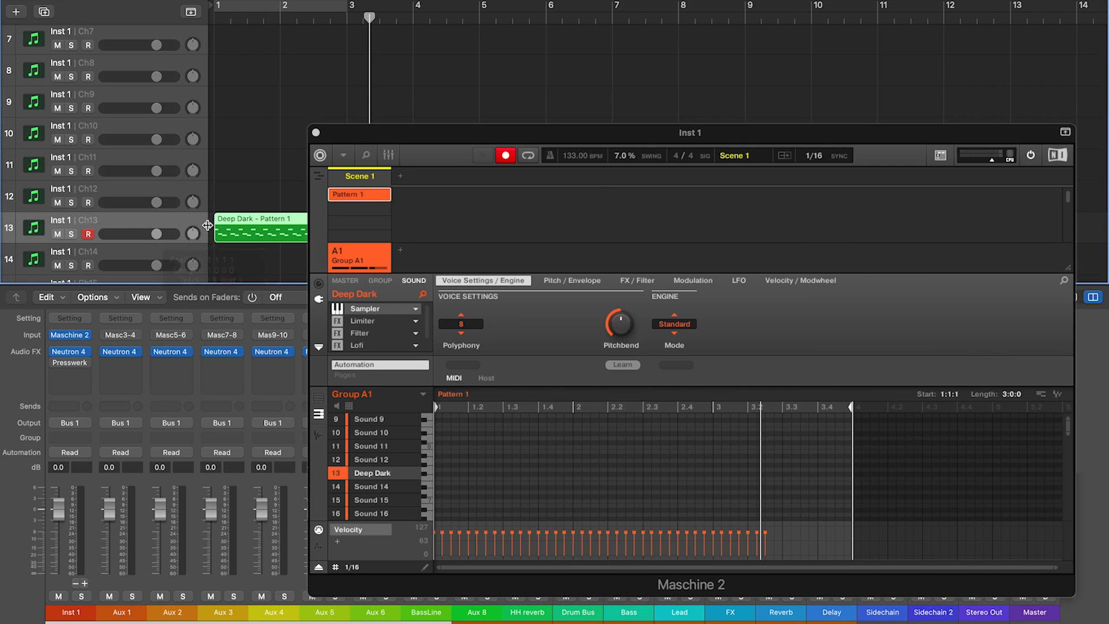
left_click(316, 134)
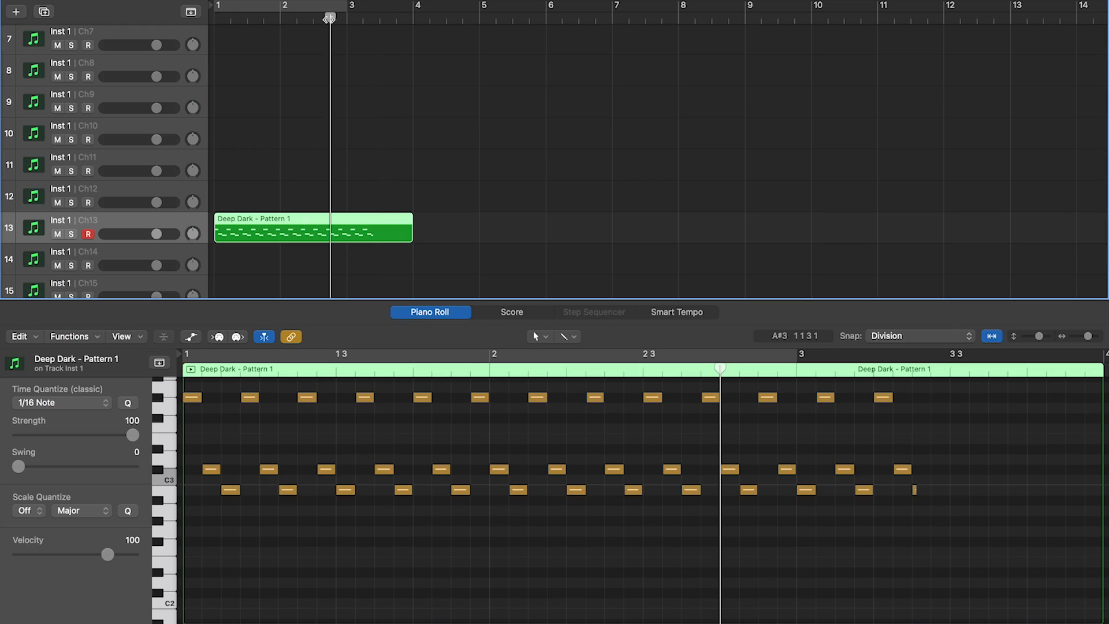
- Split the first bass line region at bar 3 and delete the remainder
left_click(306, 220)
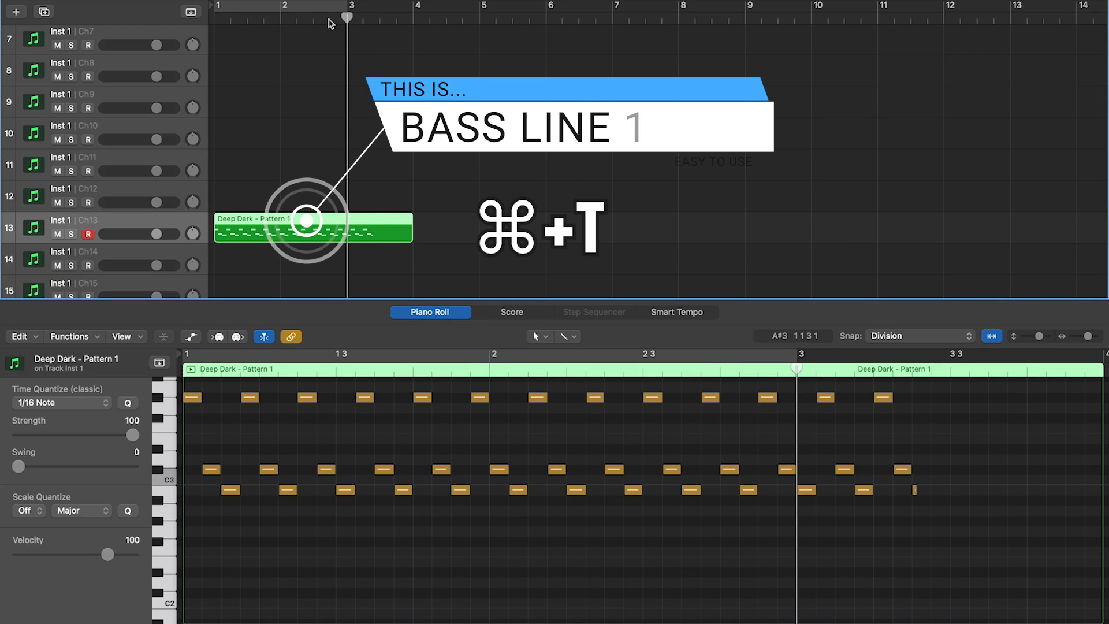
key("super+t")
key("Delete")
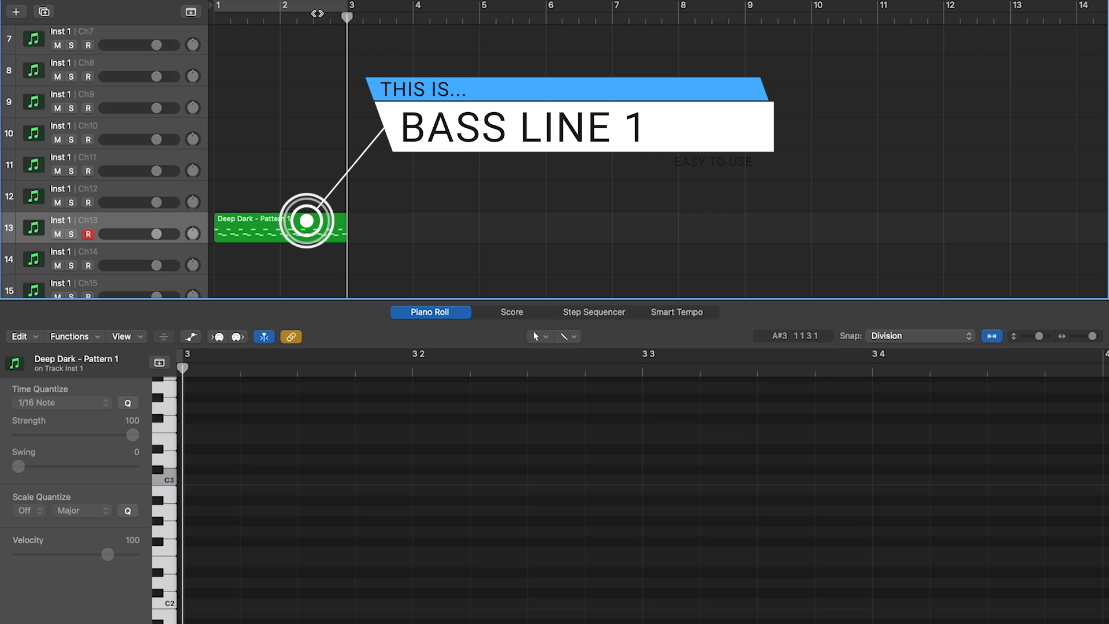
- Set the cycle range to bars 3–5 and delete Pattern 1 from Scene 1 in Maschine
left_click_drag(322, 8, 467, 7)
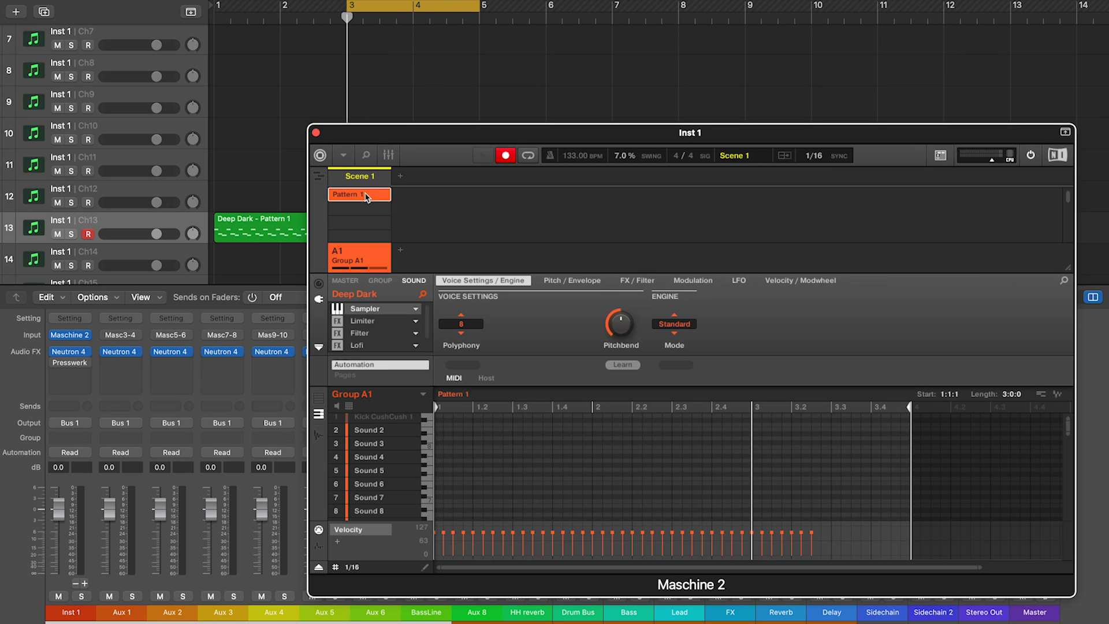
right_click(365, 197)
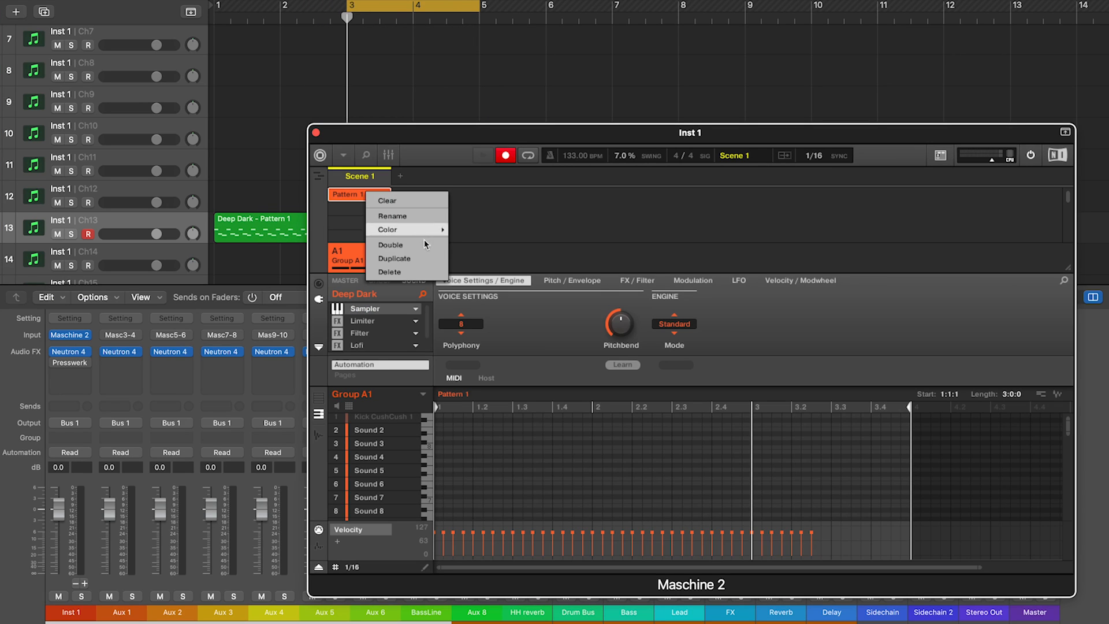
left_click(411, 277)
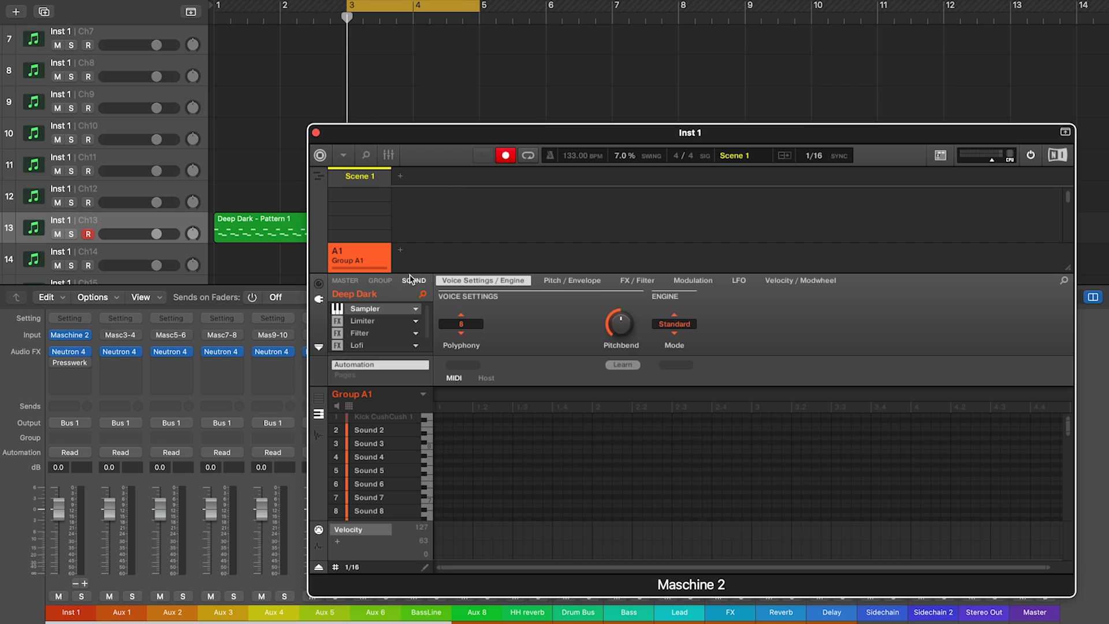
- Add a newly recorded Deep Dark pattern at bar 3 on track 13 and join it with the first region
key("space")
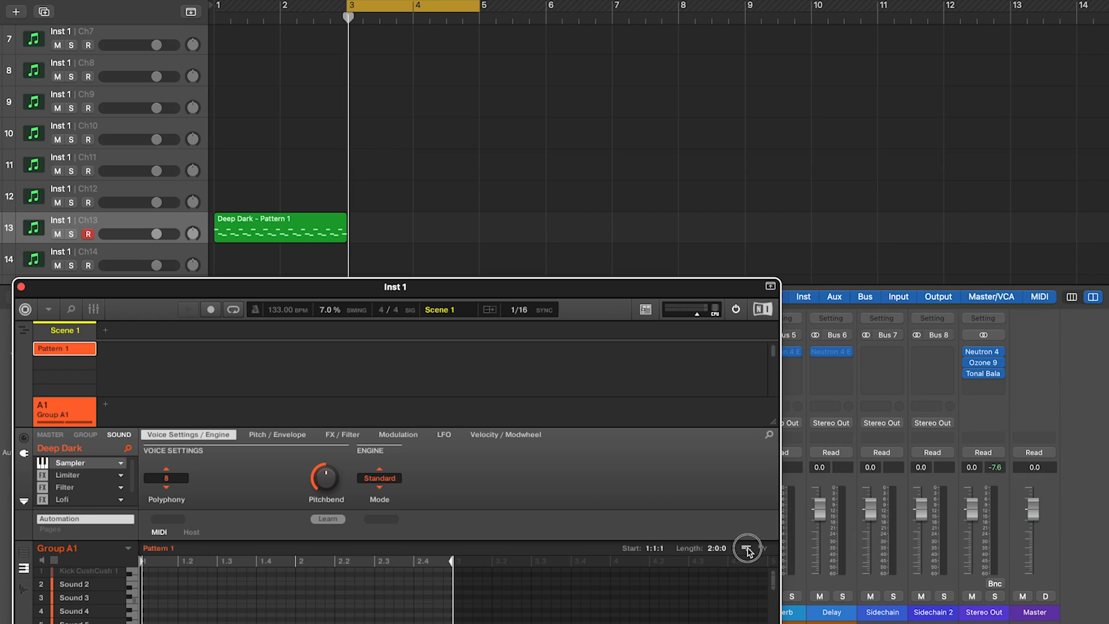
left_click_drag(747, 548, 351, 229)
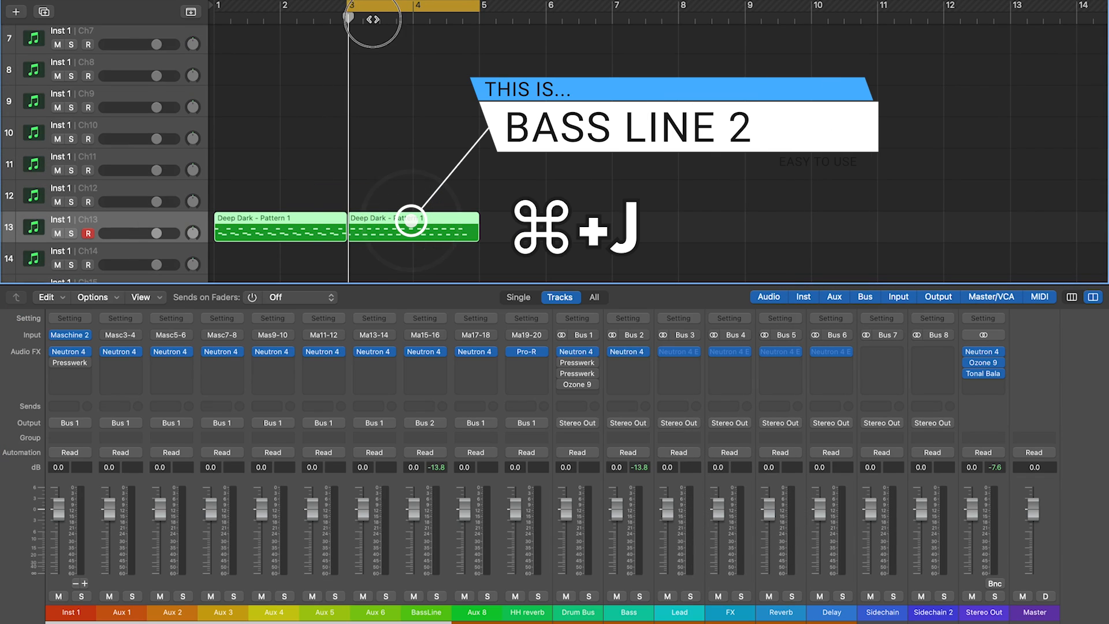
left_click_drag(371, 19, 388, 19)
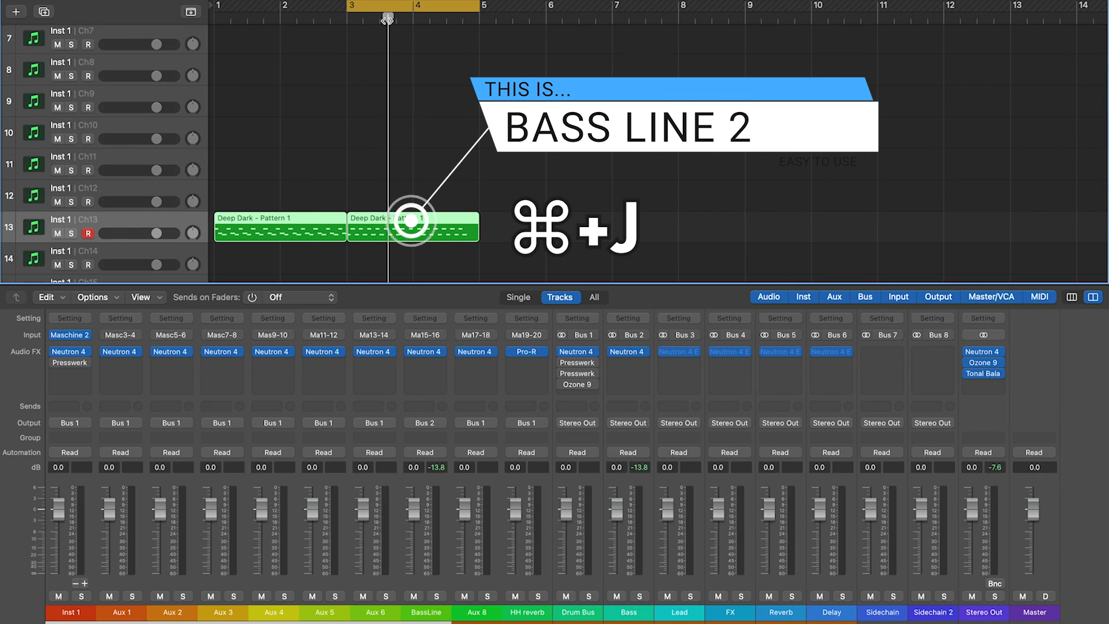
key("super+j")
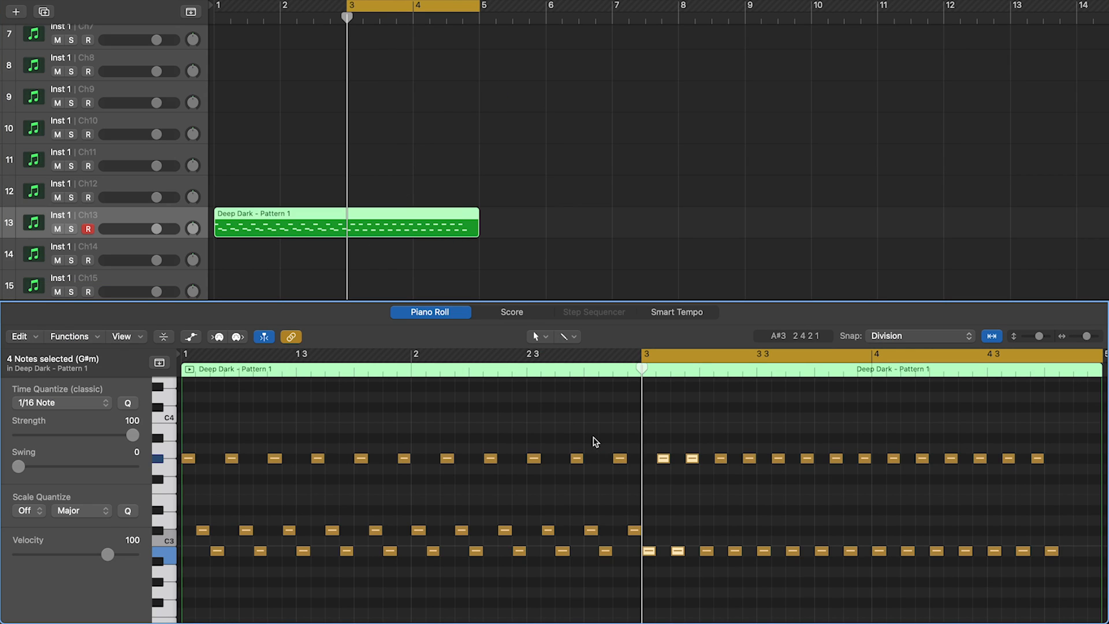
- Replace the last four notes before bar 3 with a copy of the first four notes after it, and play bars 1–3 in a cycle
left_click_drag(594, 438, 636, 577)
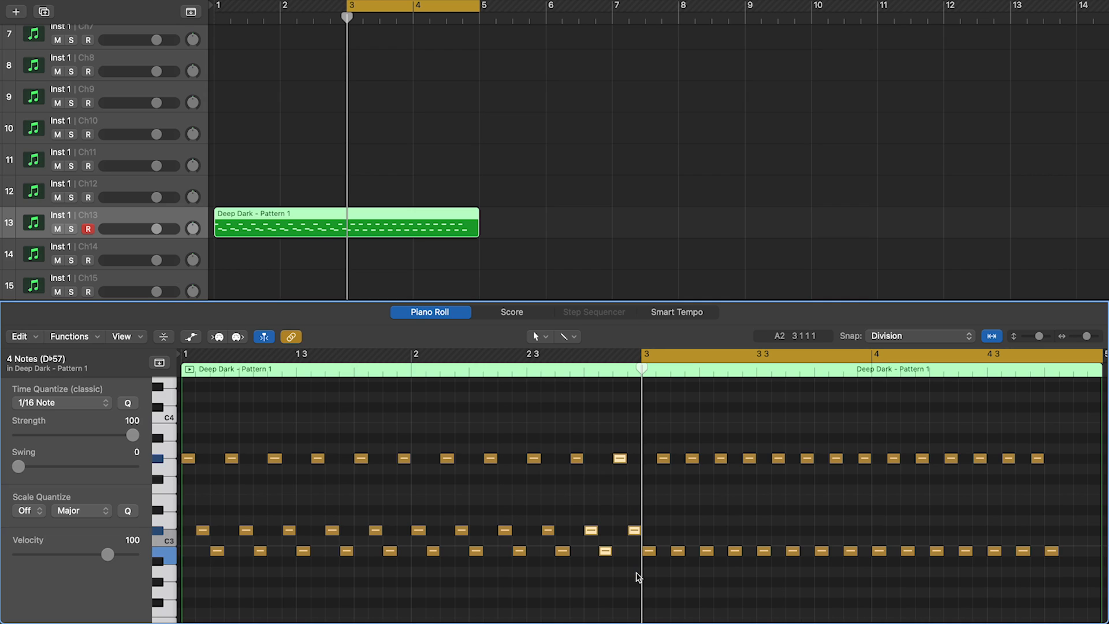
key("Delete")
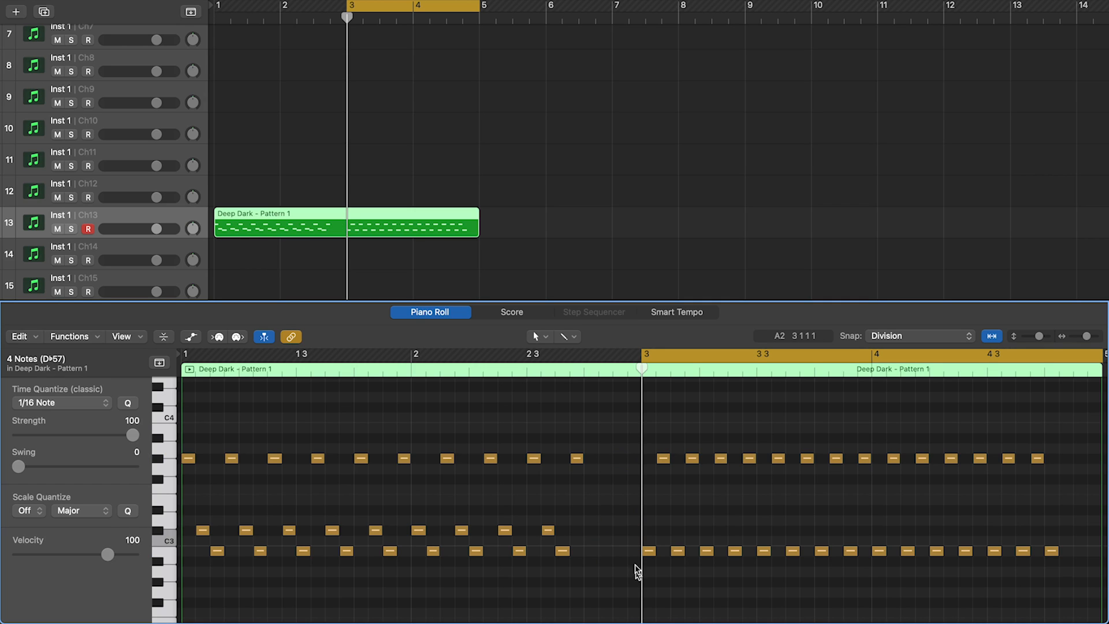
left_click(586, 373)
key("cmd+z")
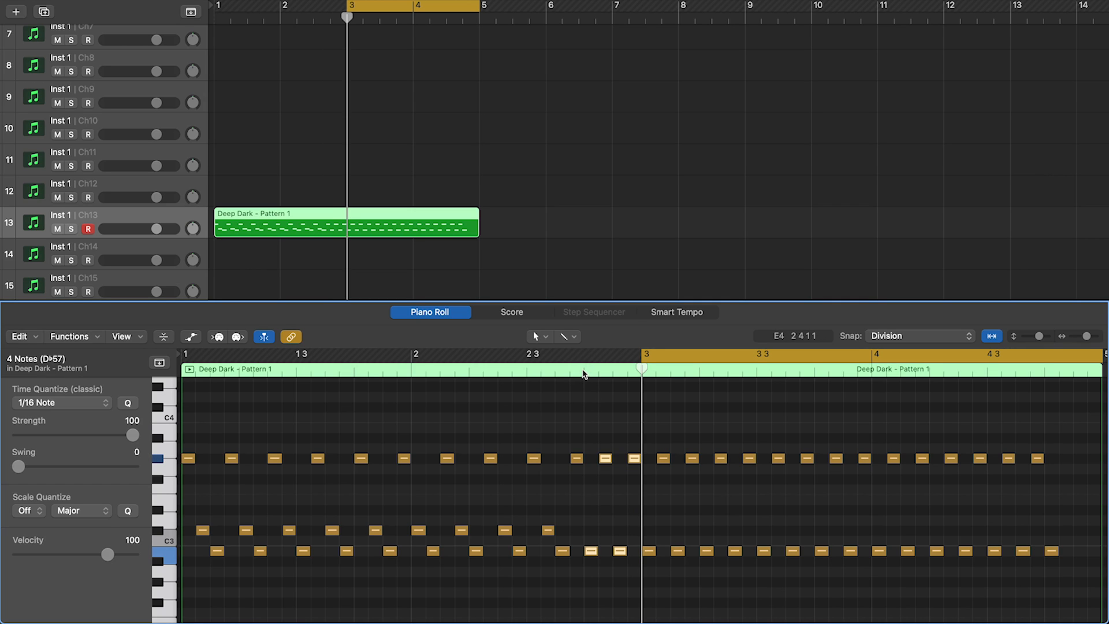
left_click_drag(184, 354, 647, 339)
key("space")
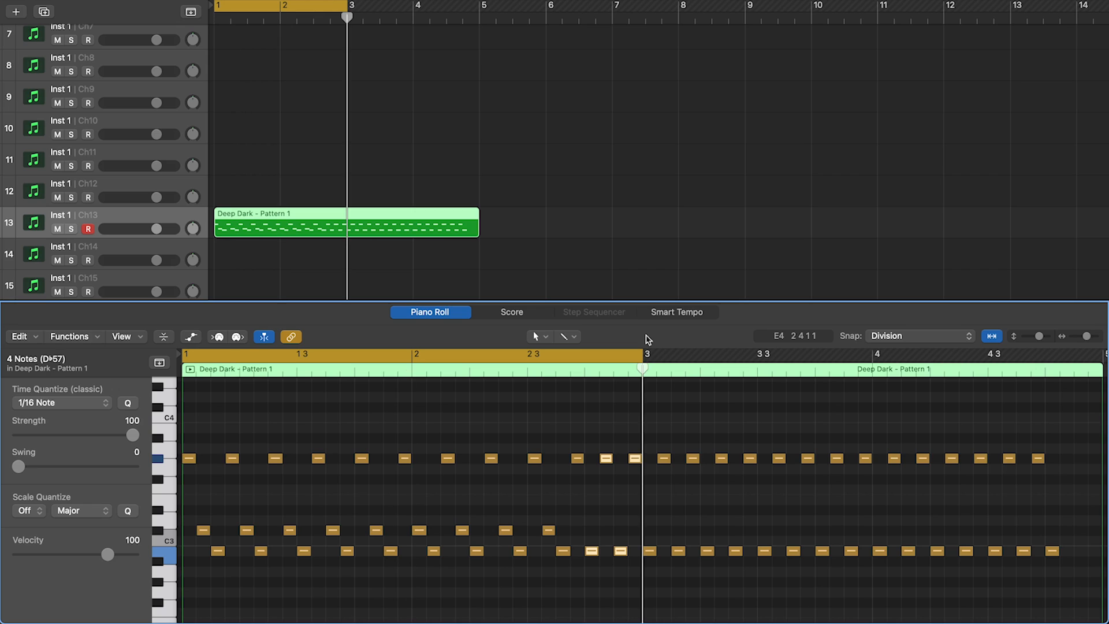
- Split the joined Deep Dark region on track 13 at bar 3 and delete its second half
left_click(427, 213)
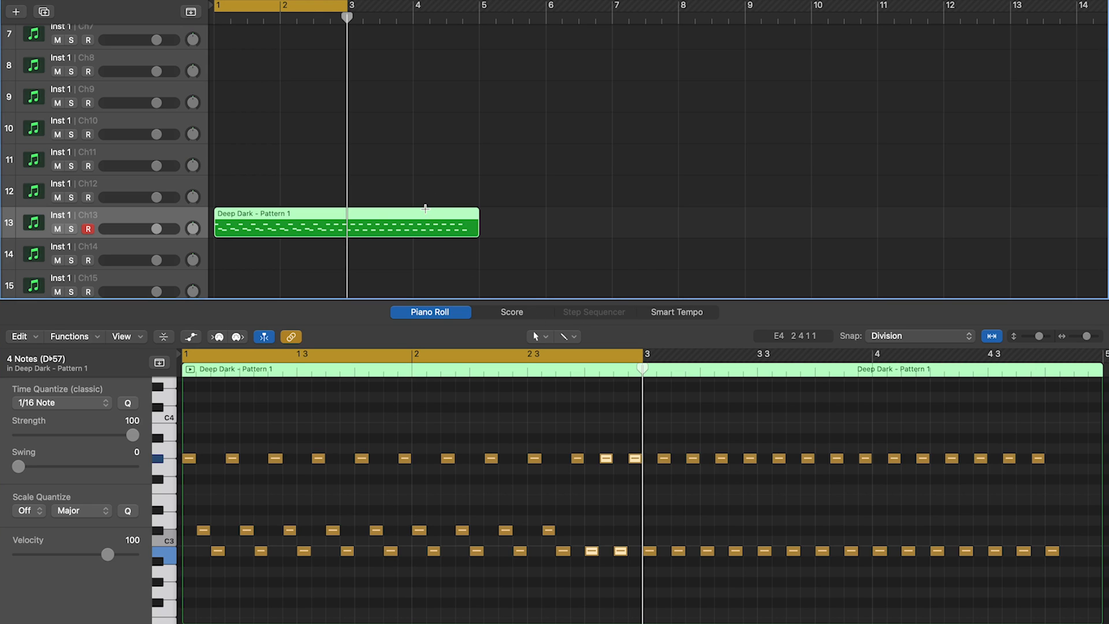
key("super+t")
key("Delete")
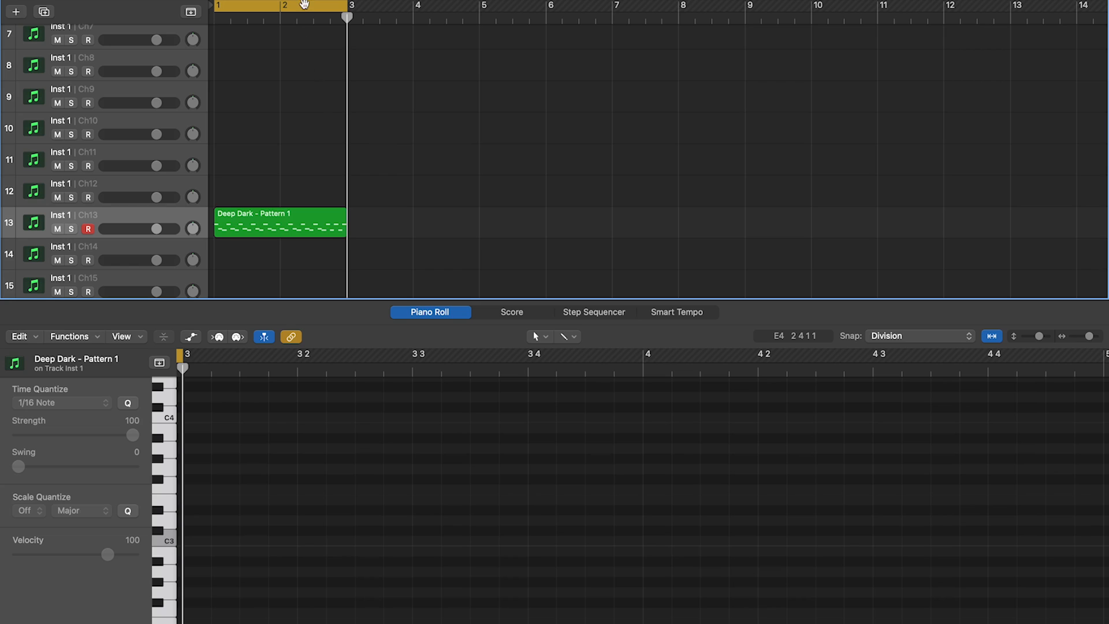
- Set the cycle range to bars 3–5 and open the Maschine 2 instrument of Inst 1 at the Deep Dark sound
left_click_drag(303, 7, 436, 7)
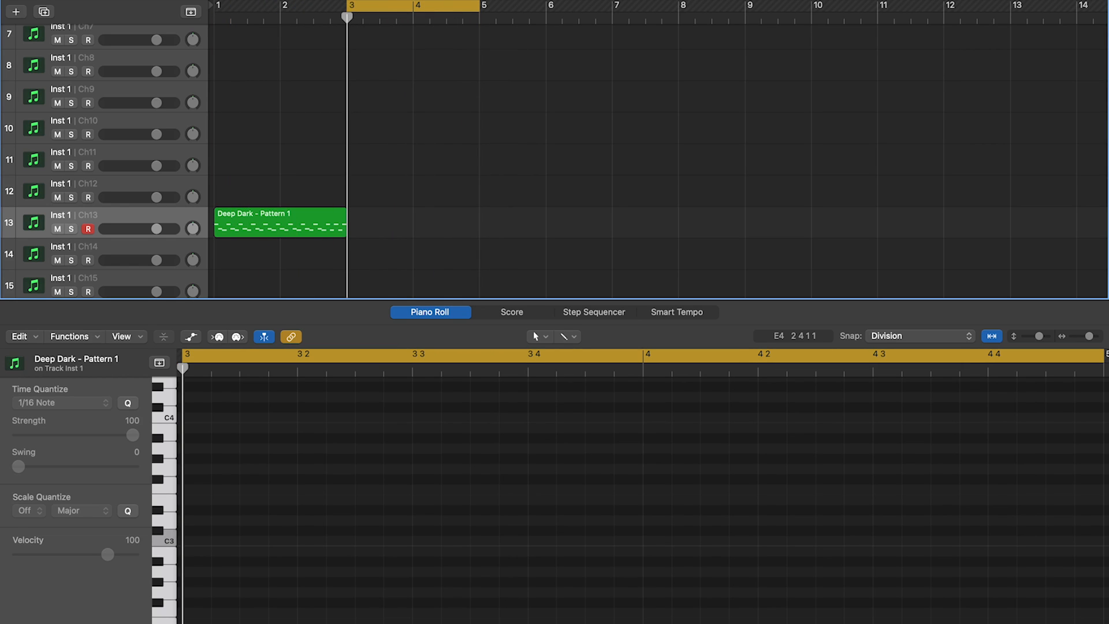
key("x")
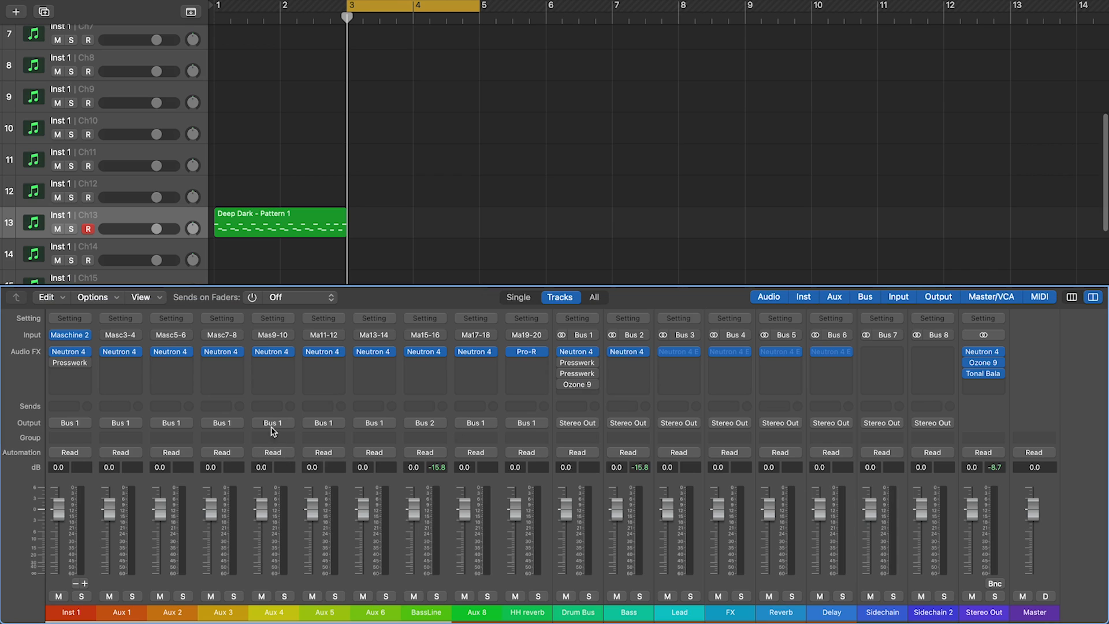
left_click(71, 336)
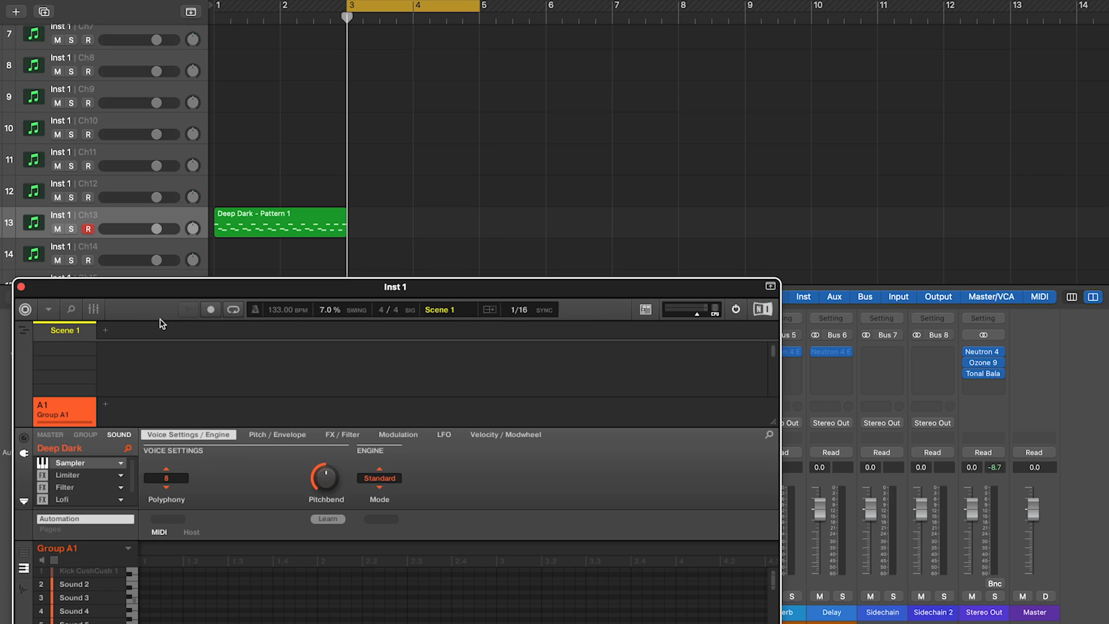
left_click_drag(206, 293, 597, 165)
scroll(450, 543, "down", 3)
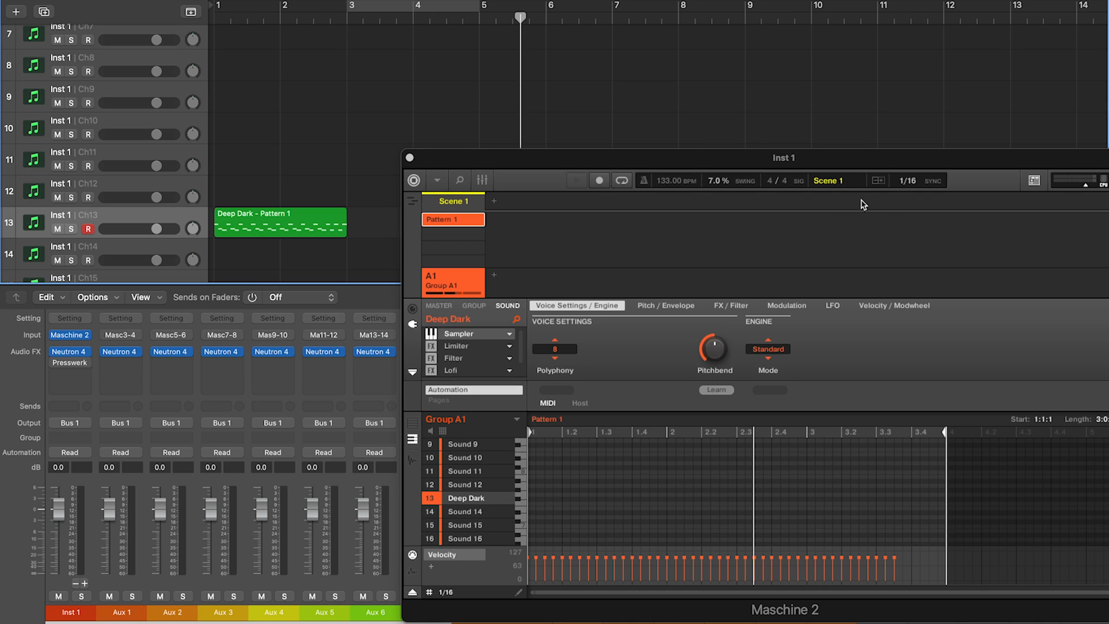
- Place the third recorded bass line pattern at bar 3 on track 13 and delete Pattern 1 from Scene 1 in Maschine
left_click_drag(746, 157, 339, 296)
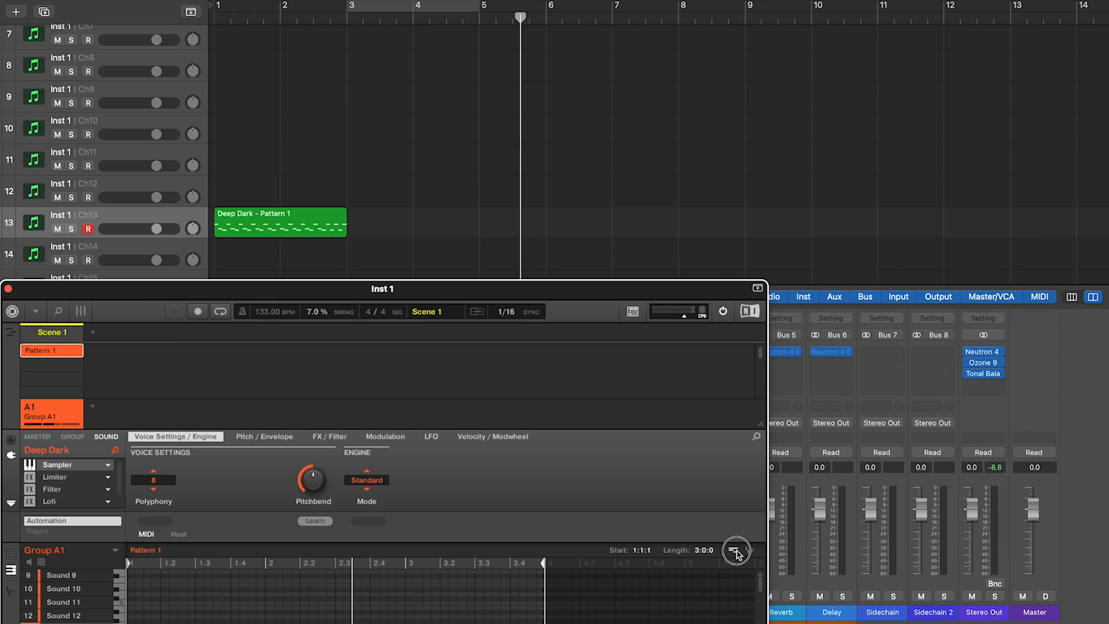
left_click_drag(736, 555, 351, 222)
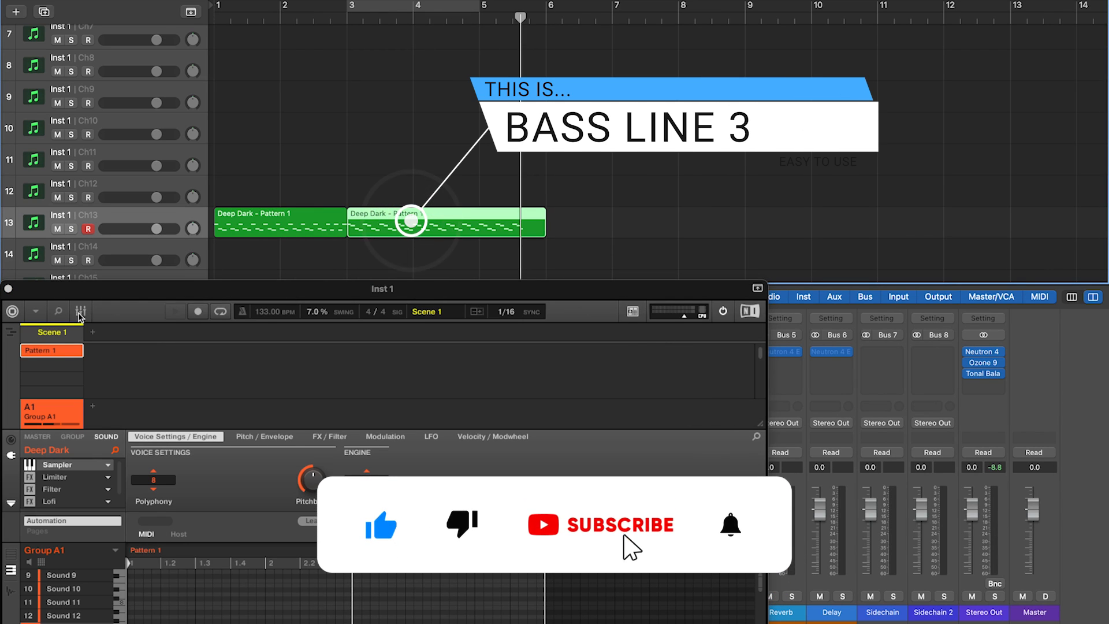
left_click(63, 353)
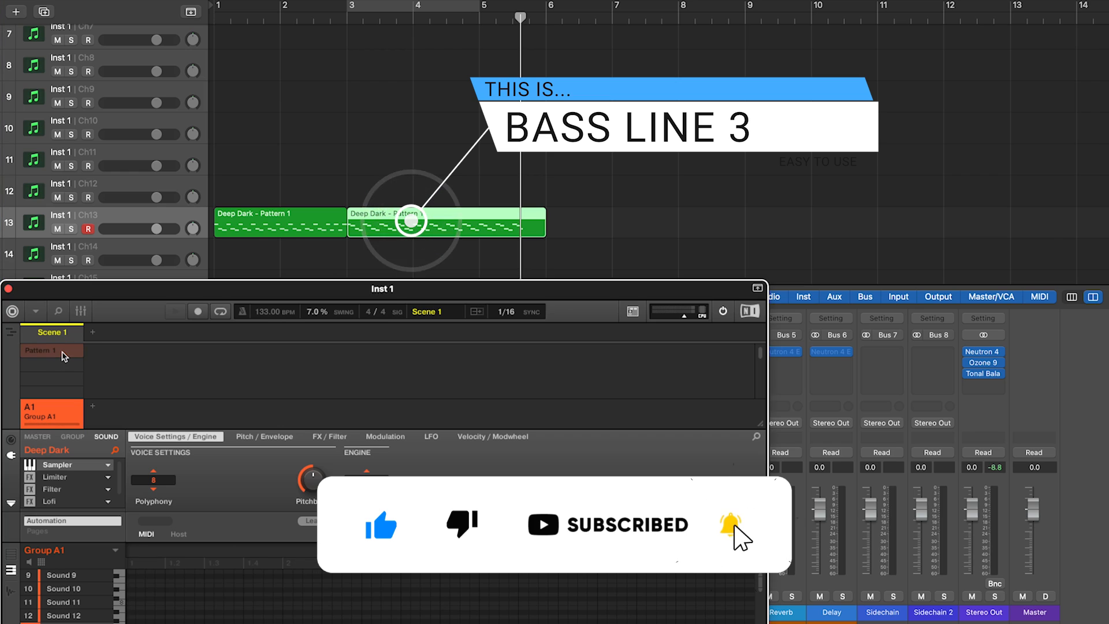
right_click(63, 356)
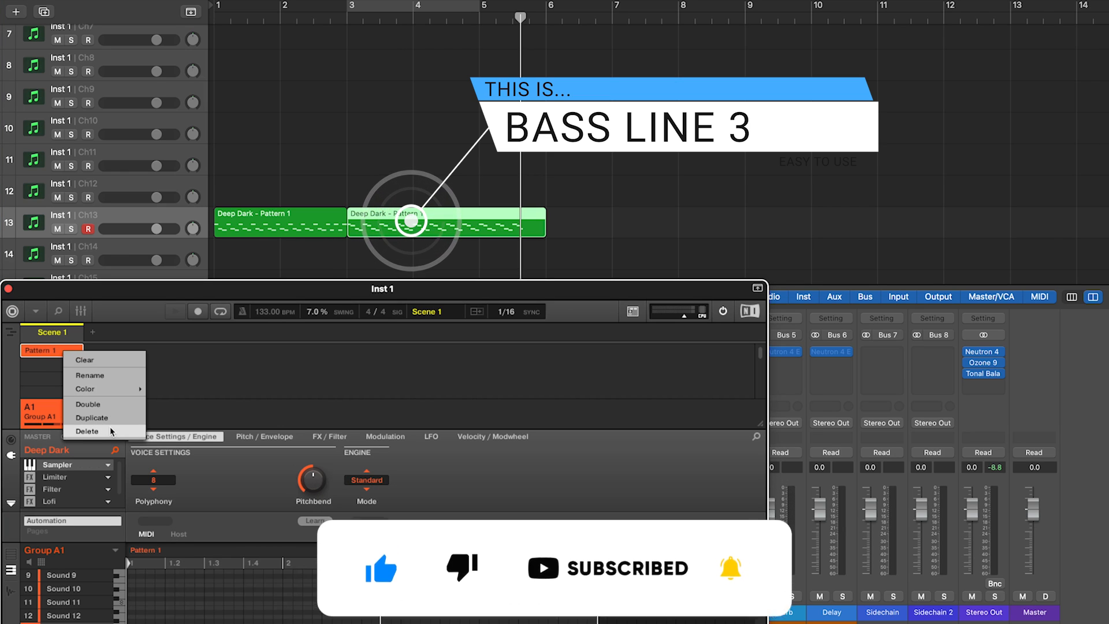
left_click(111, 431)
left_click(8, 289)
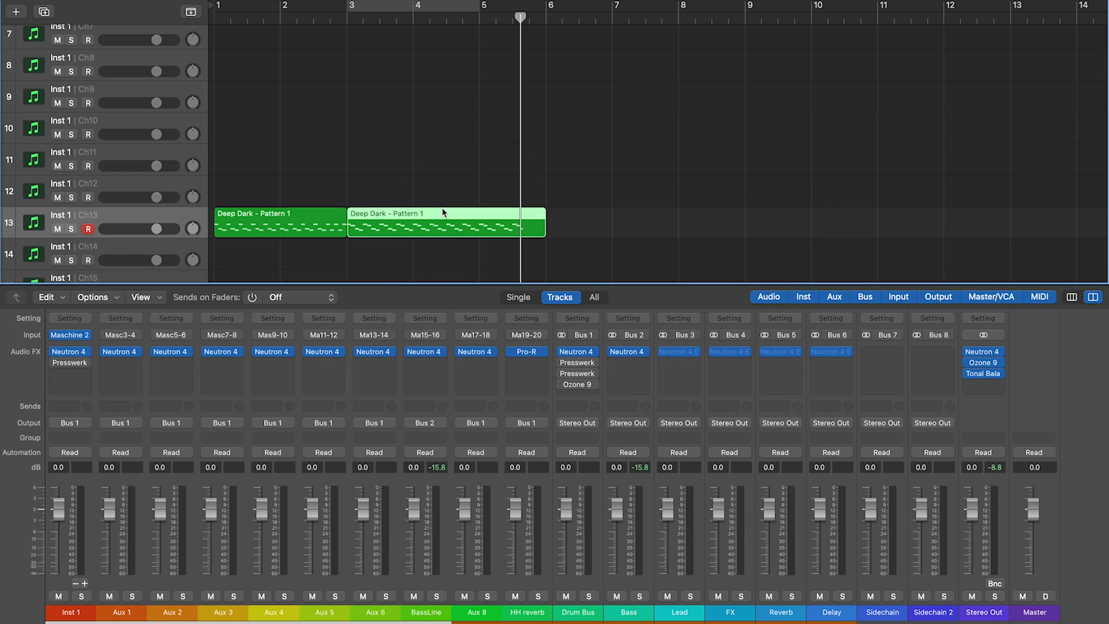